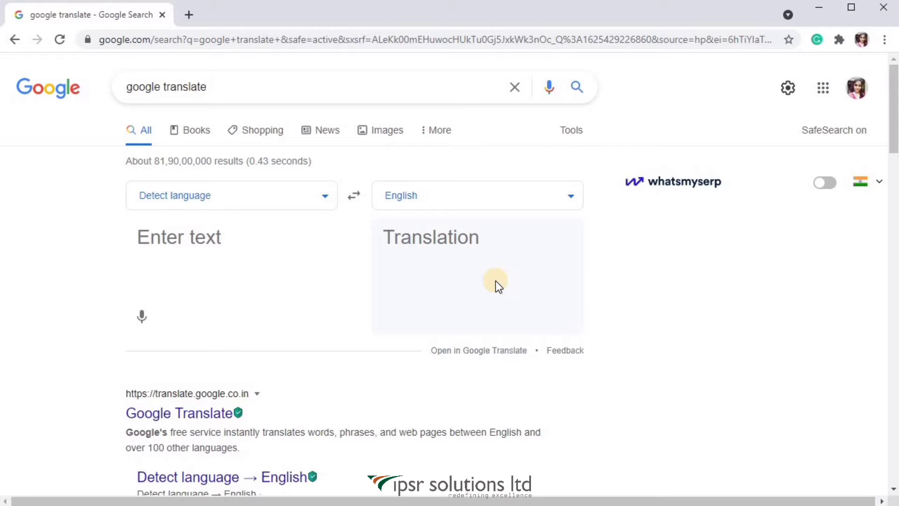
# Step: Open Google Translate and enter 'How was your day?' as the English source text
pyautogui.click(198, 418)
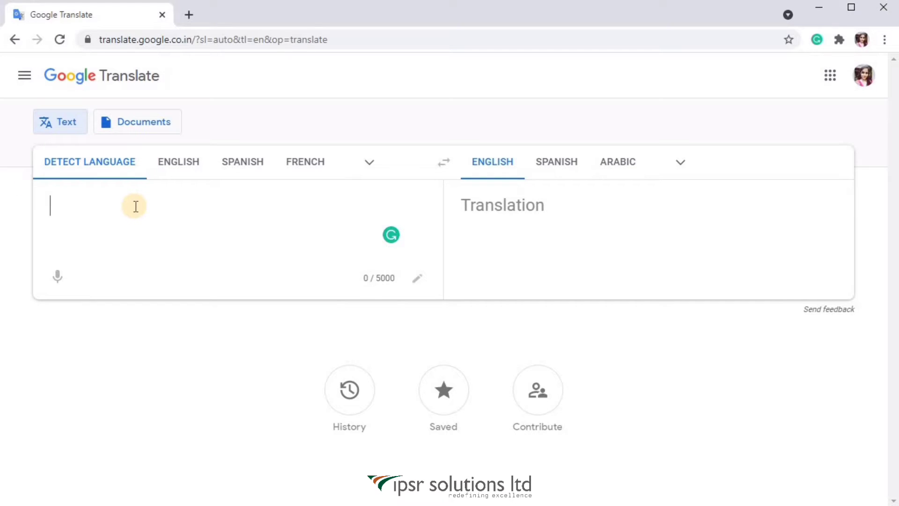
pyautogui.write('How was your day')
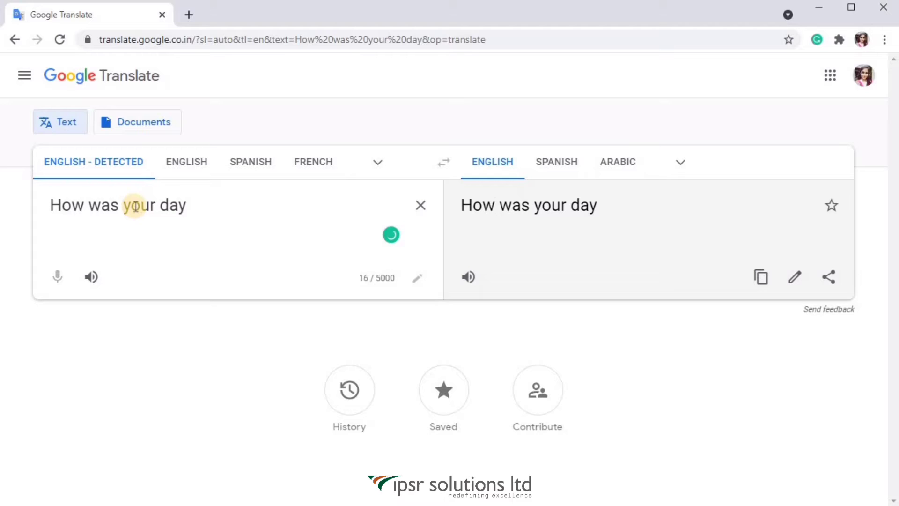
pyautogui.write('?')
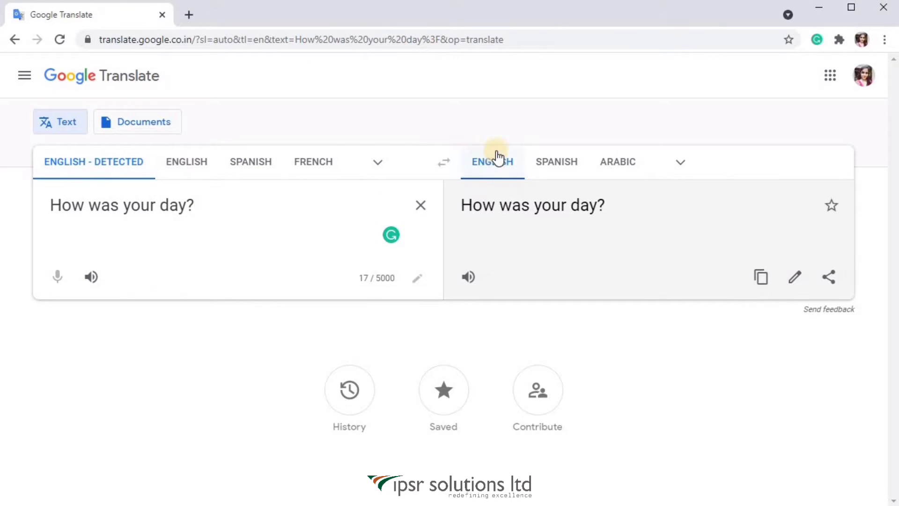
# Step: Try Spanish and Arabic as targets, then translate 'How was your day?' into Malayalam
pyautogui.click(562, 175)
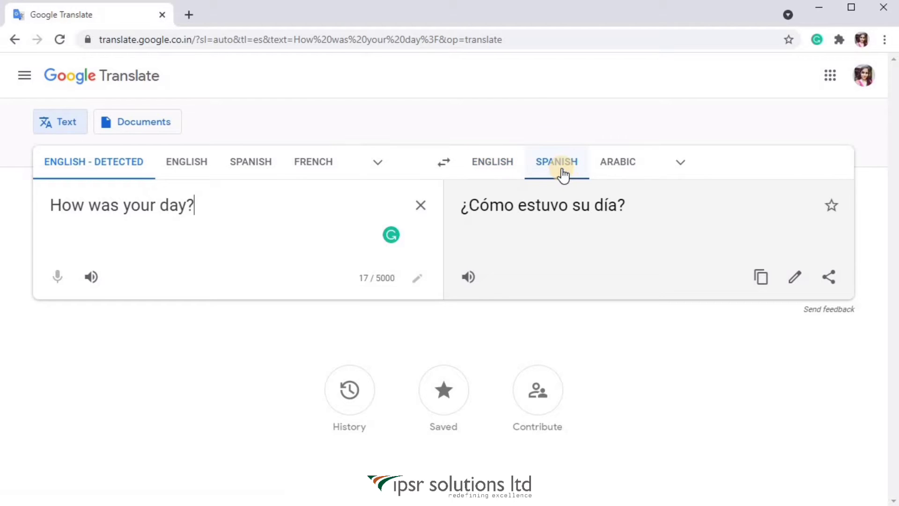
pyautogui.click(607, 162)
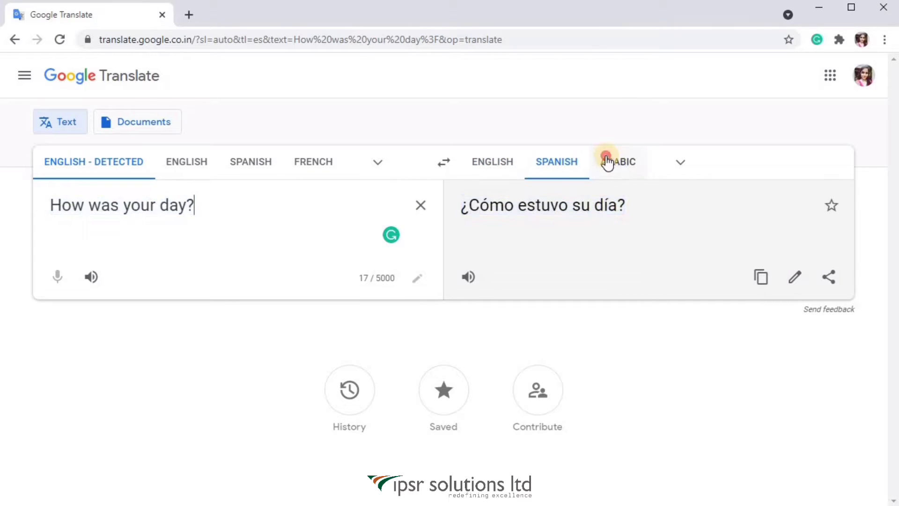
pyautogui.click(682, 165)
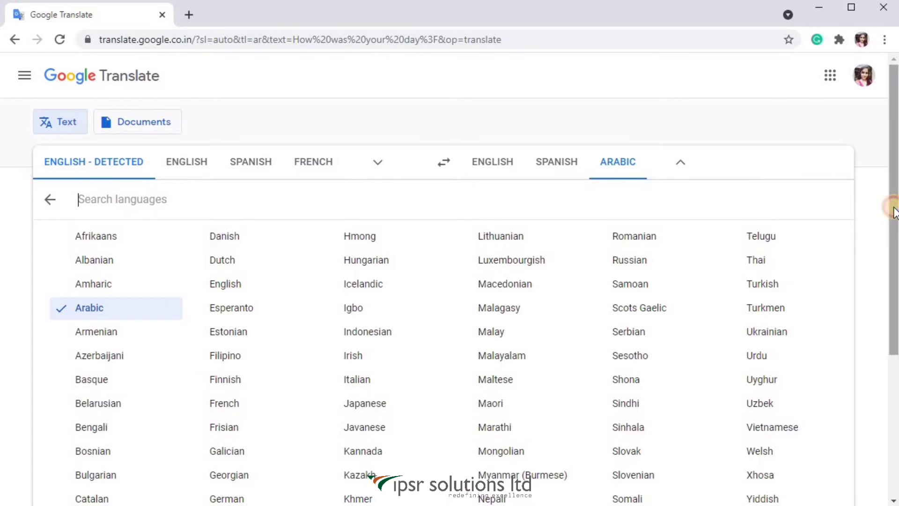
pyautogui.moveTo(894, 207); pyautogui.dragTo(888, 253)
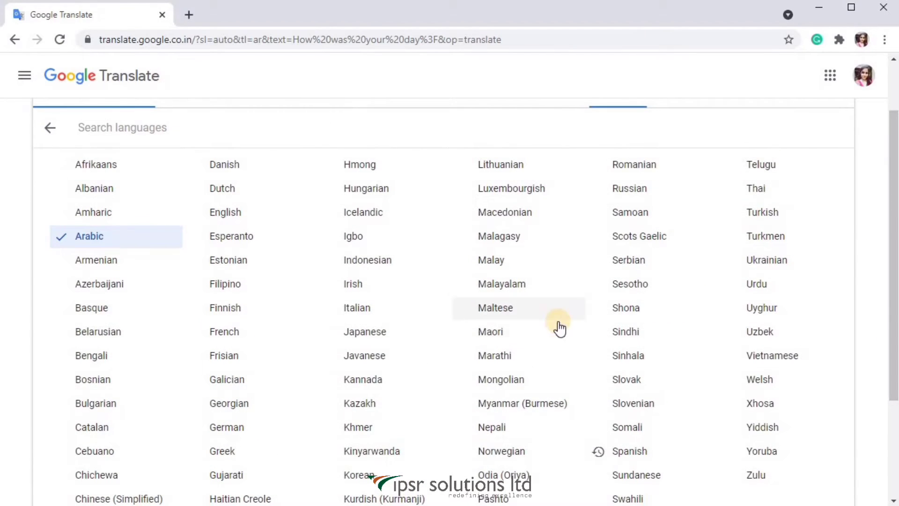
pyautogui.click(532, 283)
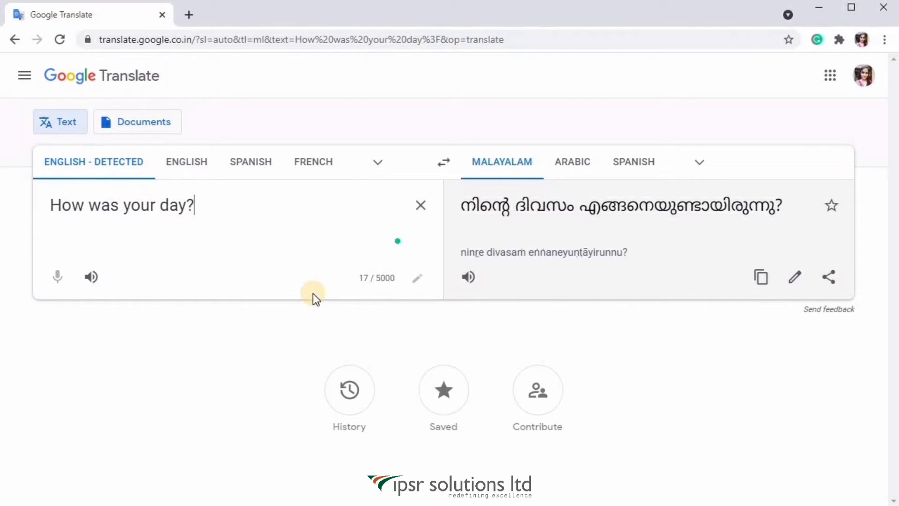
# Step: Play the English sentence and its Malayalam translation aloud
pyautogui.click(93, 278)
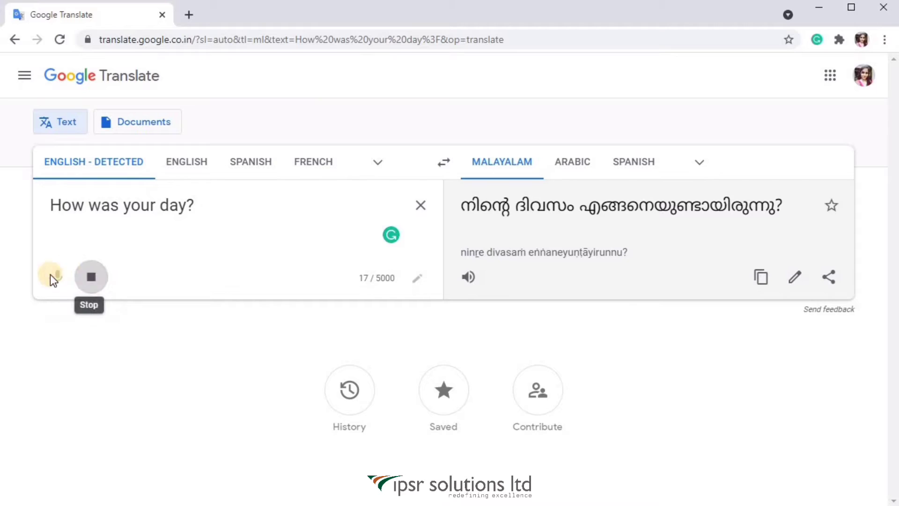
pyautogui.click(466, 278)
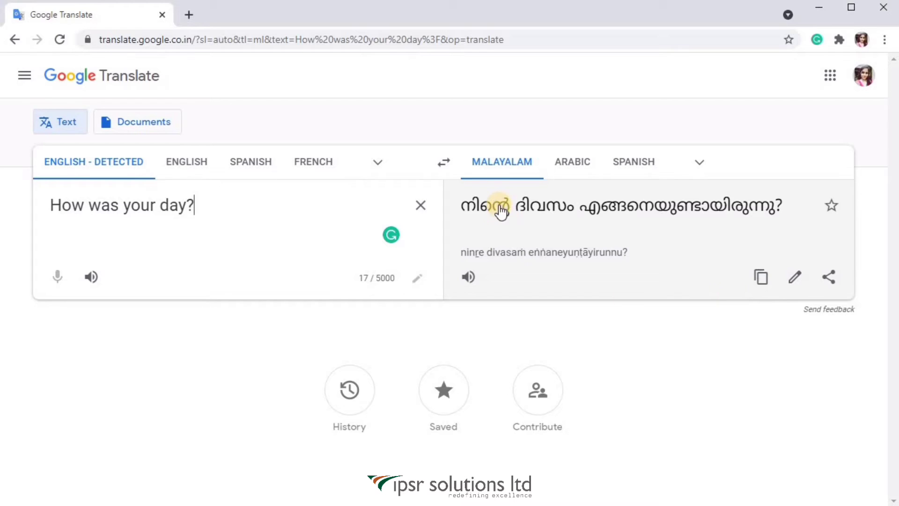
# Step: Swap to Malayalam-to-English and speak 'valare nalla divasamāyirunnu' as voice input
pyautogui.click(441, 169)
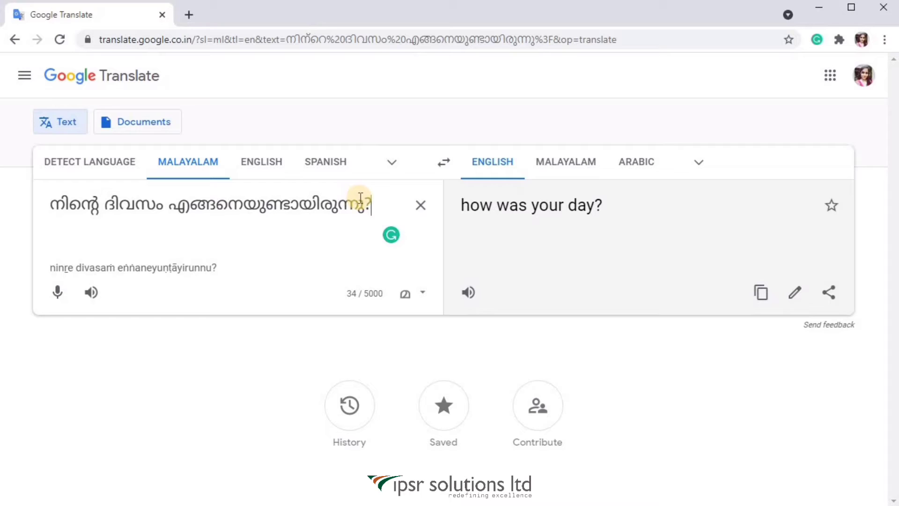
pyautogui.moveTo(373, 203); pyautogui.dragTo(20, 208)
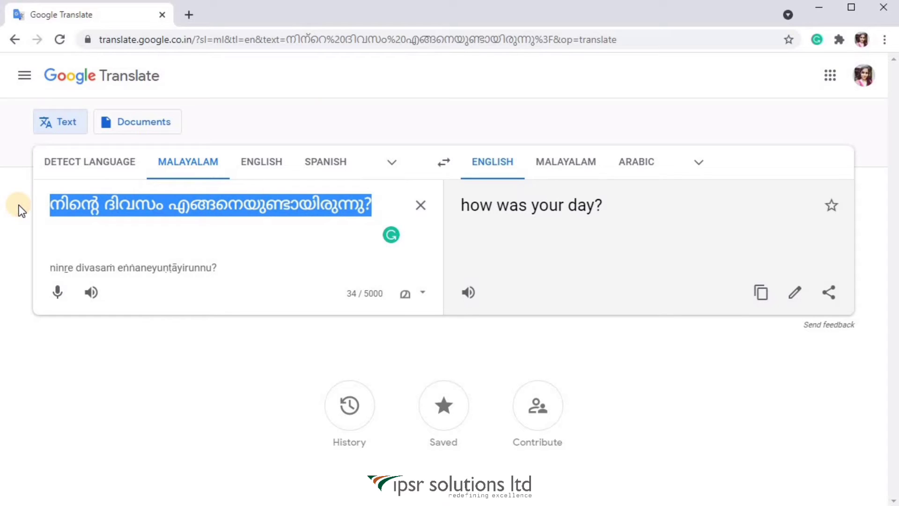
pyautogui.click(60, 294)
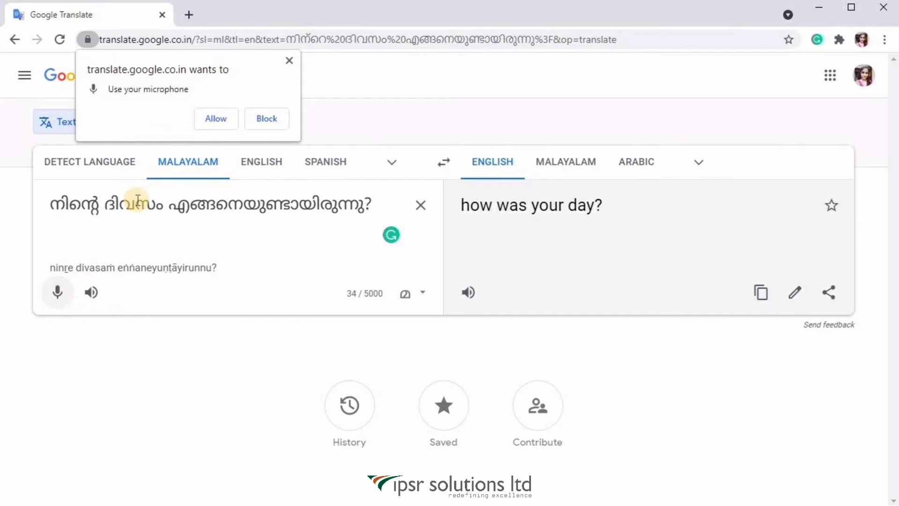
pyautogui.click(221, 119)
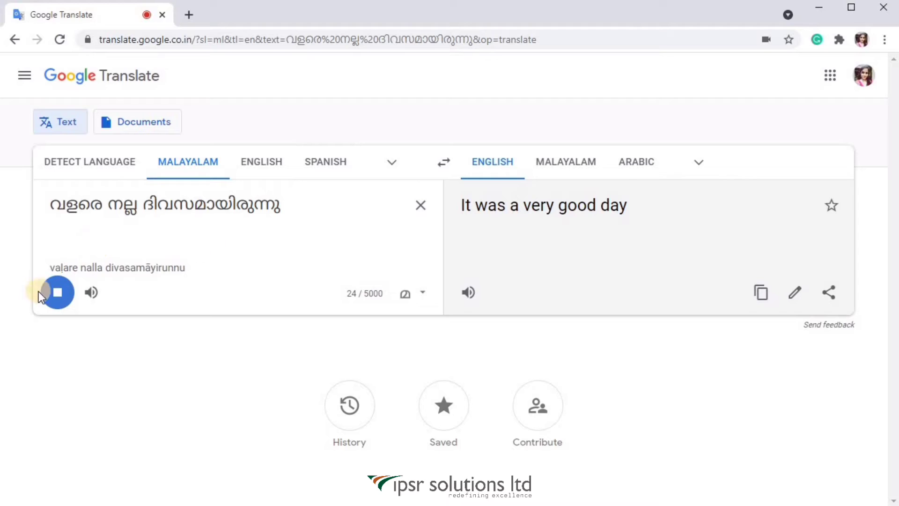
pyautogui.click(57, 291)
# Step: Hear the English translation 'It was a very good day' read aloud
pyautogui.moveTo(60, 218); pyautogui.dragTo(633, 216)
pyautogui.click(631, 212)
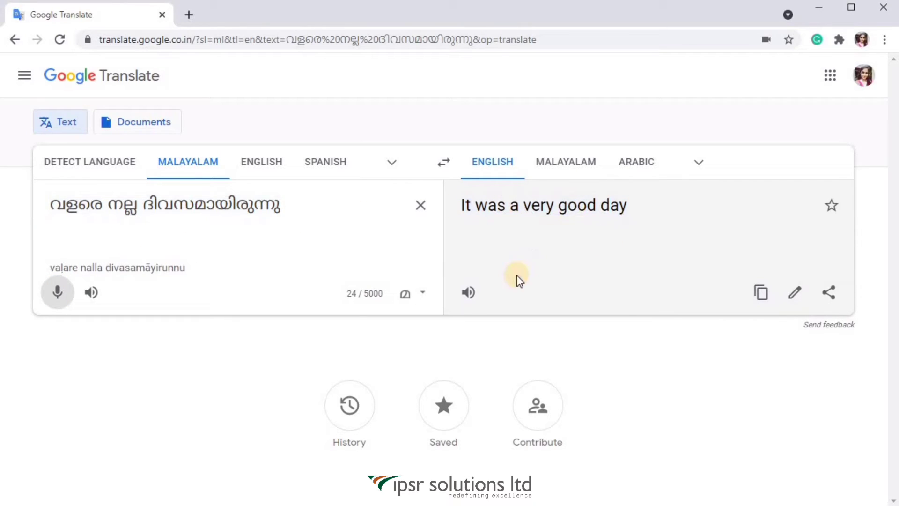
pyautogui.click(468, 292)
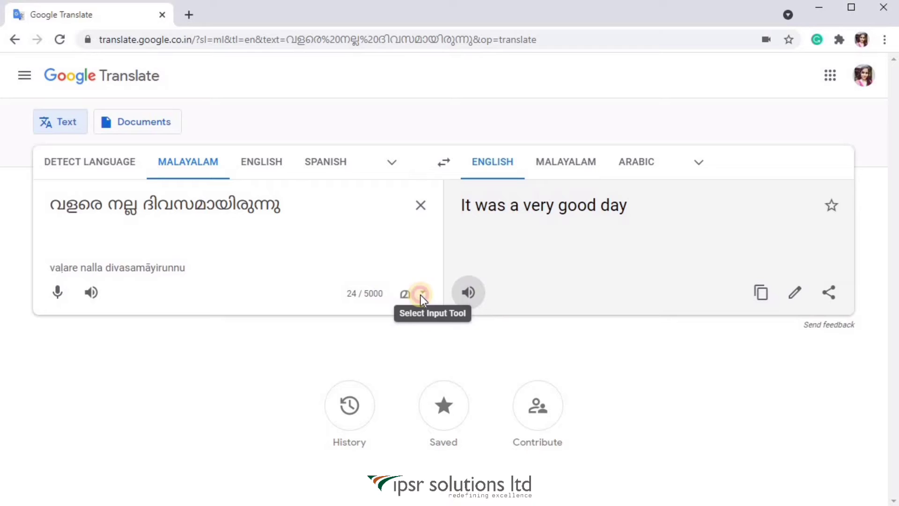
# Step: Type 'hay,' and switch between the Malayalam phonetic and Inscript input tools
pyautogui.click(421, 294)
pyautogui.write('hay,')
pyautogui.click(460, 338)
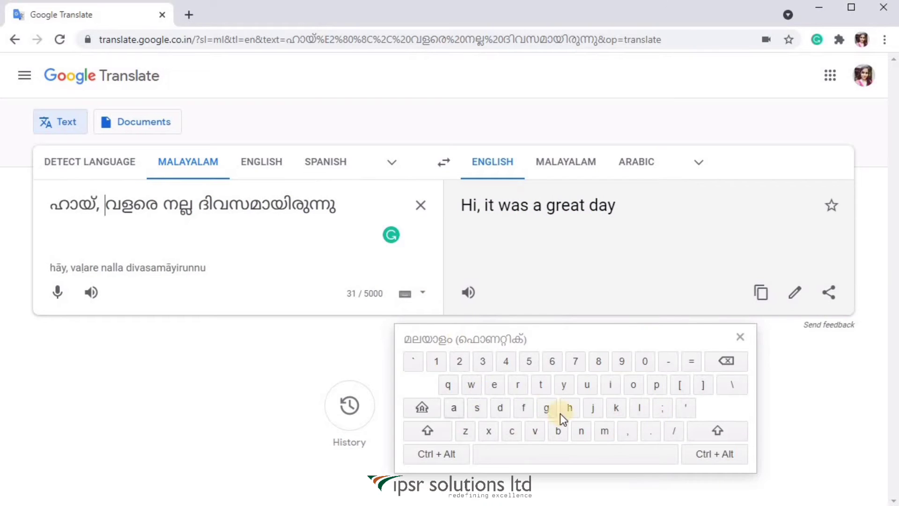
pyautogui.click(424, 294)
pyautogui.click(437, 357)
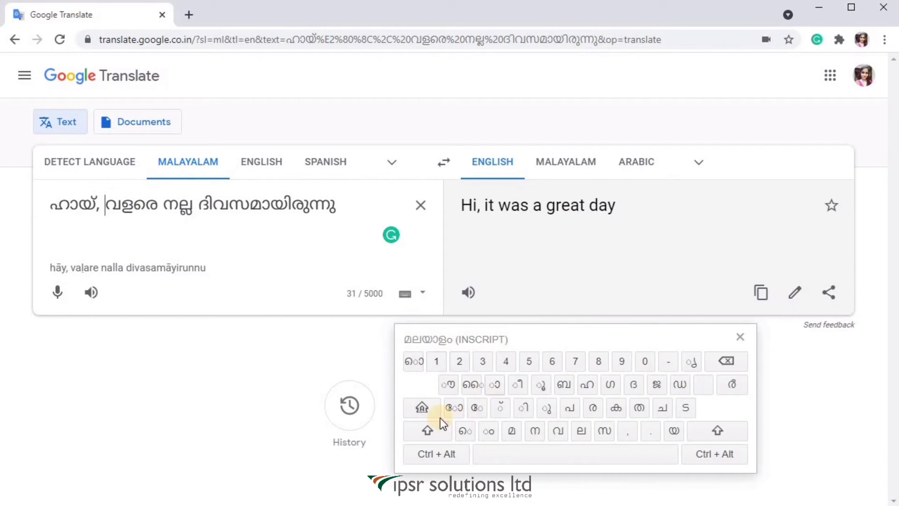
# Step: Handwrite the Malayalam word എനിക്ക് and insert it into the source text
pyautogui.click(422, 293)
pyautogui.click(453, 375)
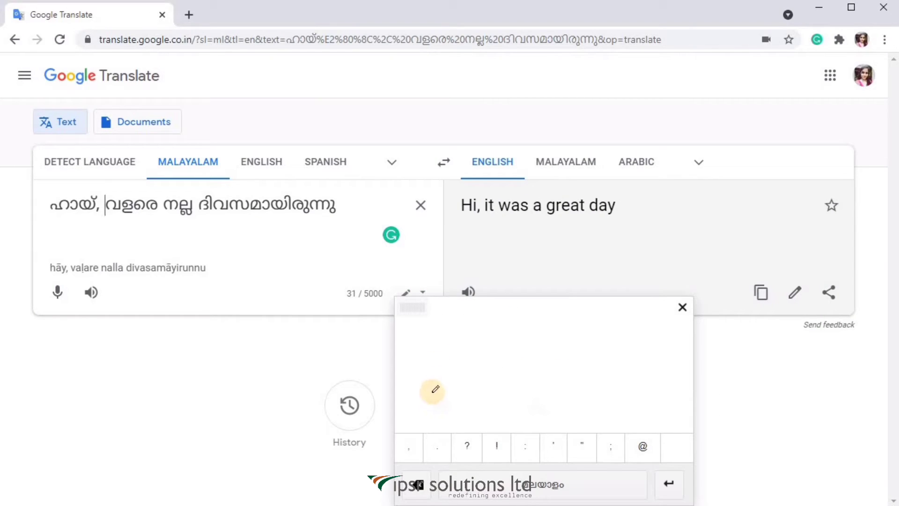
pyautogui.moveTo(435, 389)
pyautogui.mouseDown()
pyautogui.moveTo(493, 385)
pyautogui.moveTo(507, 357)
pyautogui.moveTo(508, 380)
pyautogui.mouseUp()
pyautogui.moveTo(522, 384)
pyautogui.mouseDown()
pyautogui.moveTo(536, 361)
pyautogui.moveTo(563, 387)
pyautogui.moveTo(585, 361)
pyautogui.moveTo(608, 375)
pyautogui.moveTo(630, 352)
pyautogui.moveTo(623, 361)
pyautogui.mouseUp()
pyautogui.click(624, 445)
pyautogui.click(682, 307)
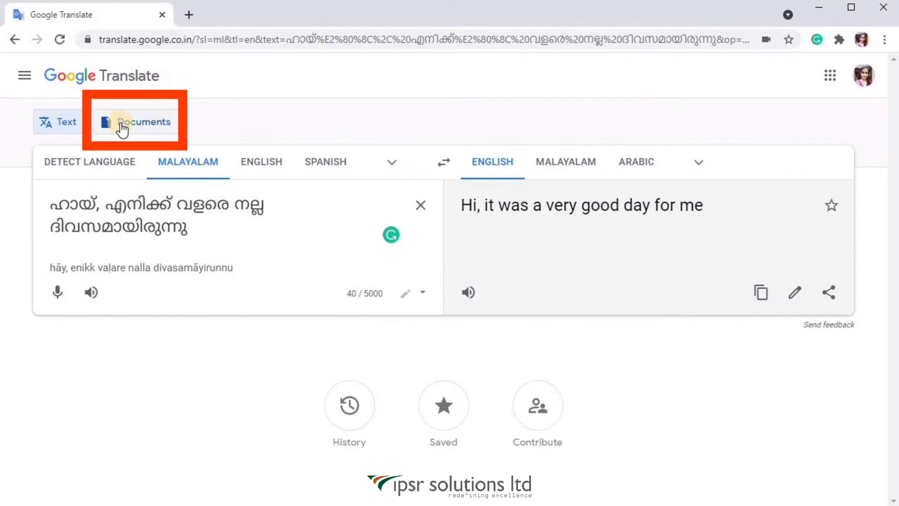
# Step: Upload SOCIAL MEDIA MARKETING PLAN FOR IPSR.docx and translate it into Malayalam
pyautogui.click(162, 126)
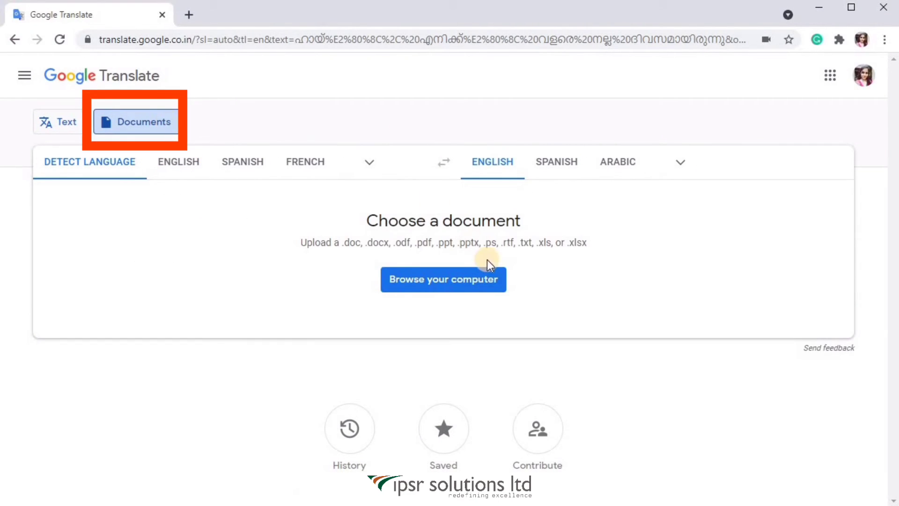
pyautogui.click(445, 281)
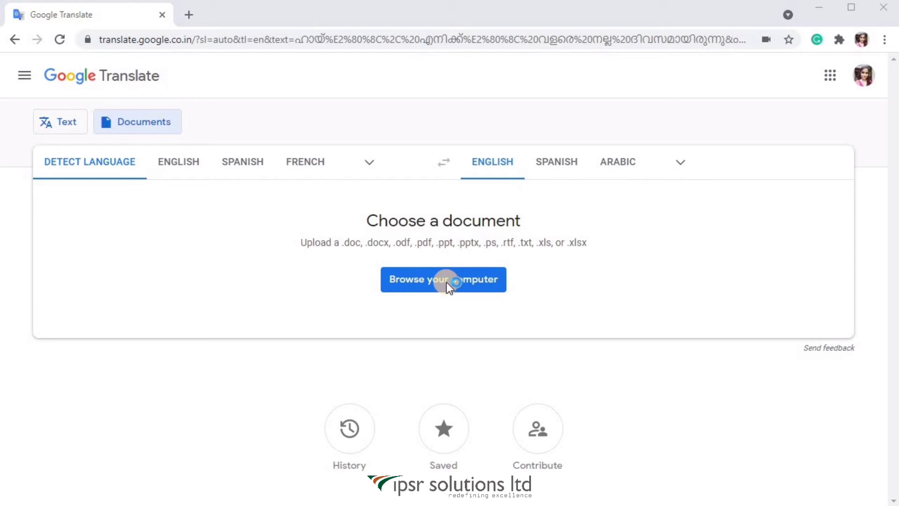
pyautogui.click(161, 206)
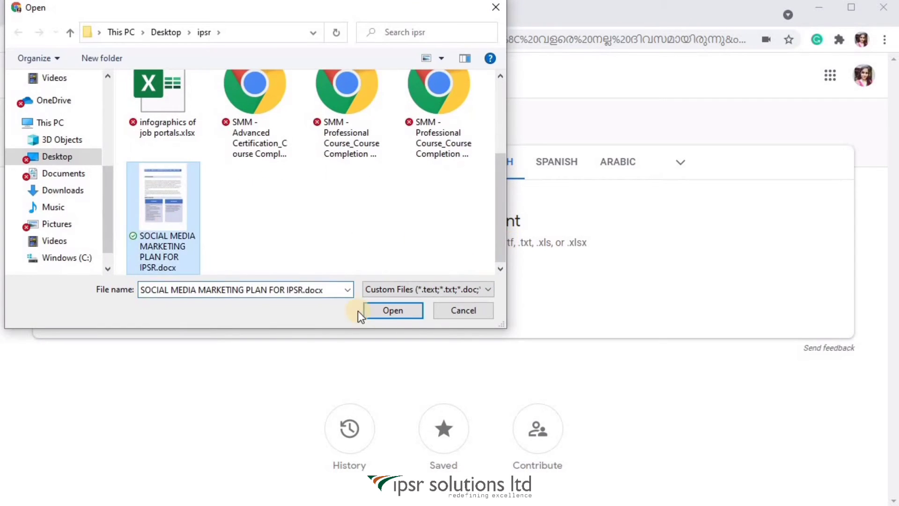
pyautogui.click(365, 309)
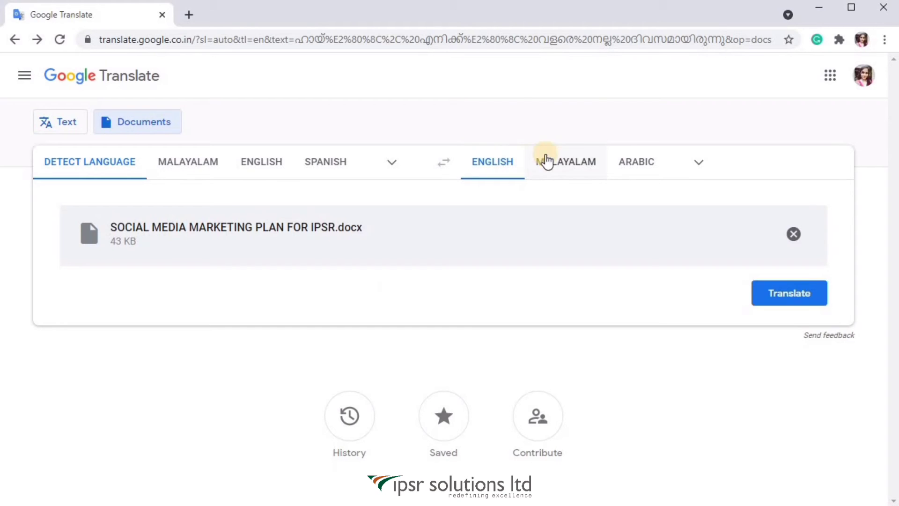
pyautogui.click(578, 164)
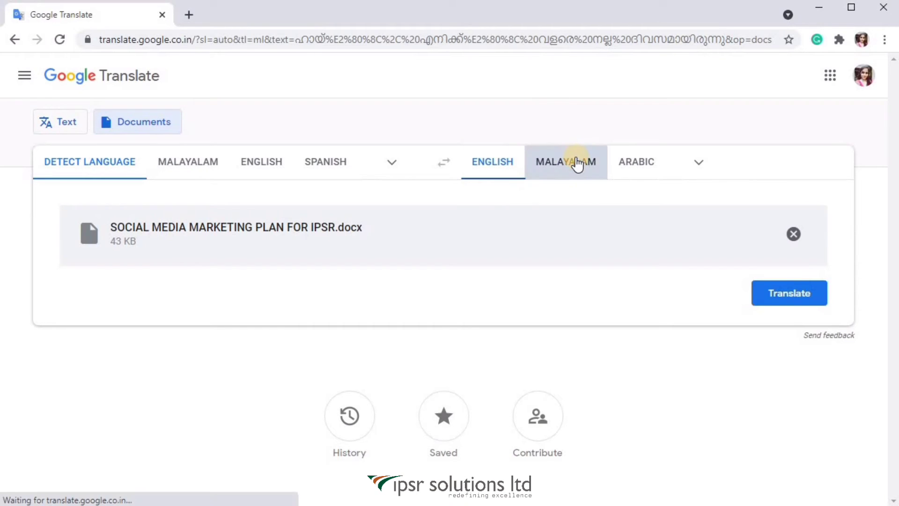
pyautogui.click(803, 295)
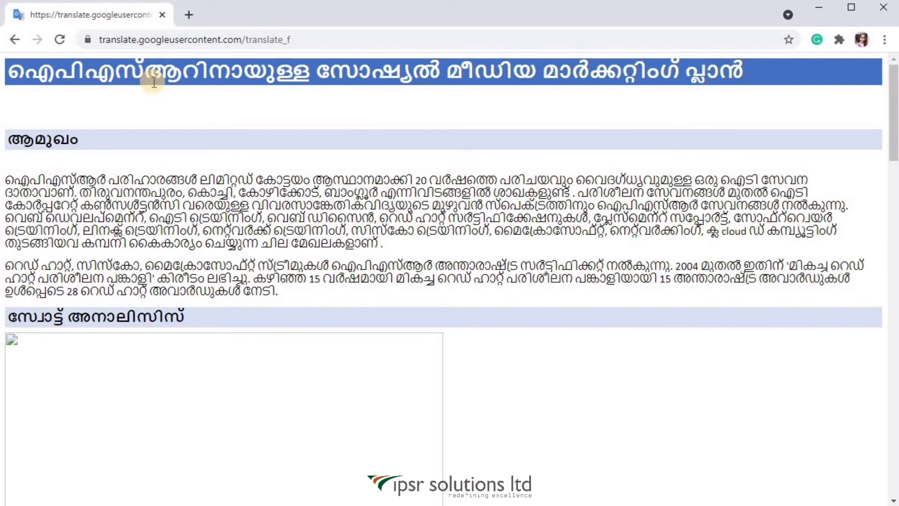
# Step: Scroll through the Malayalam translation, then go back to the uploaded document
pyautogui.scroll(-20, 893, 257)
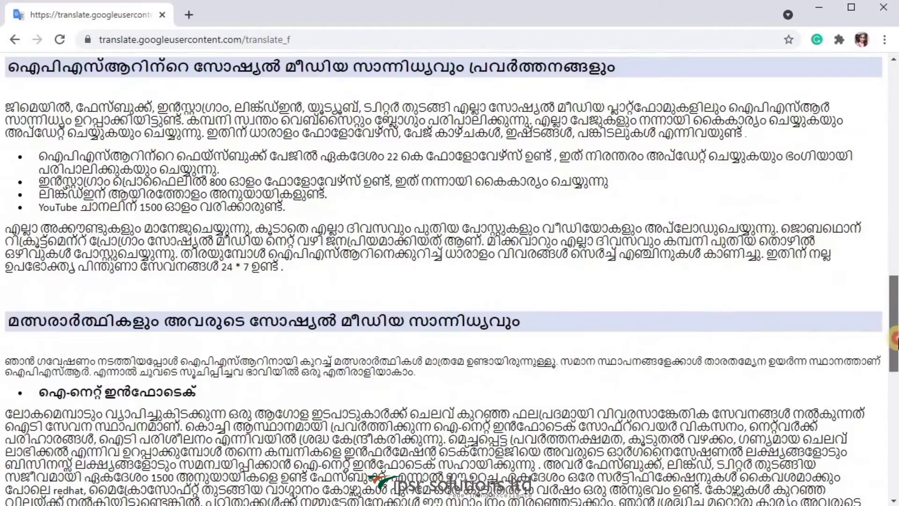
pyautogui.scroll(-10, 449, 281)
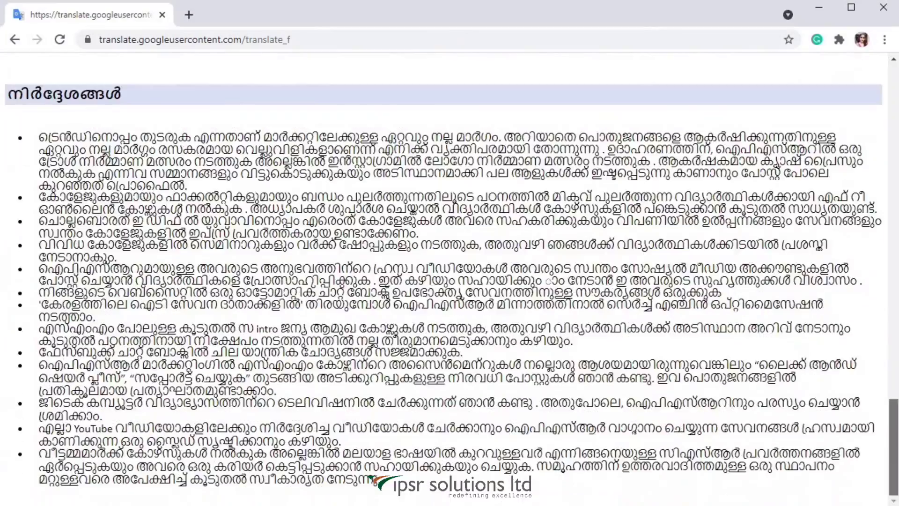
pyautogui.scroll(20, 449, 281)
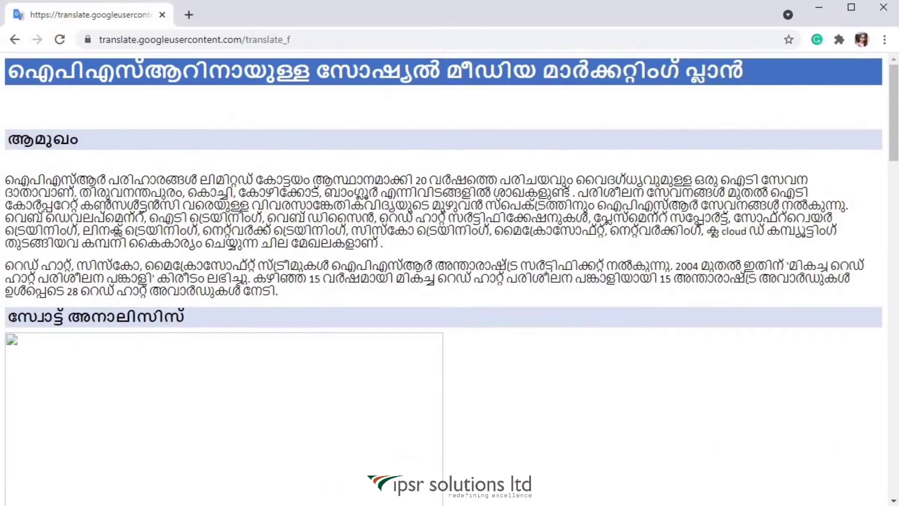
pyautogui.click(13, 45)
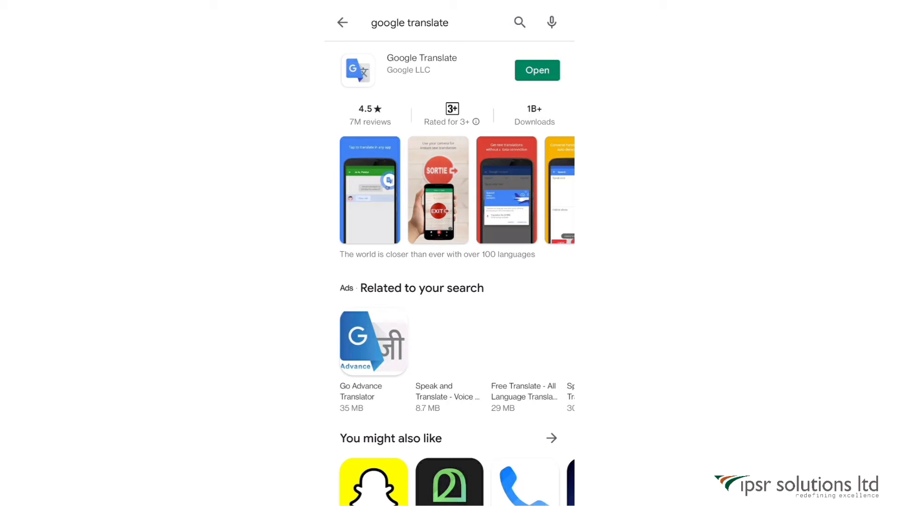
# Step: Launch the Translate app and set Malayalam as the most-translated language
pyautogui.click(537, 71)
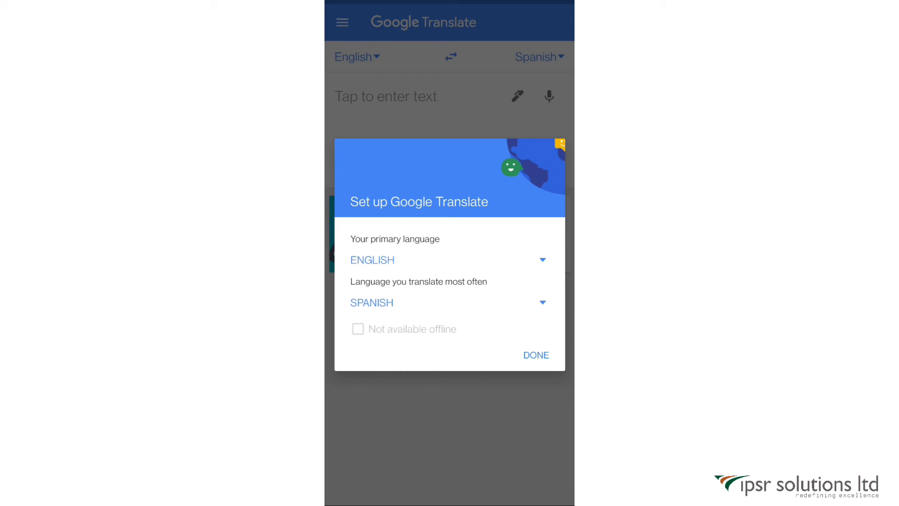
pyautogui.click(445, 302)
pyautogui.click(463, 323)
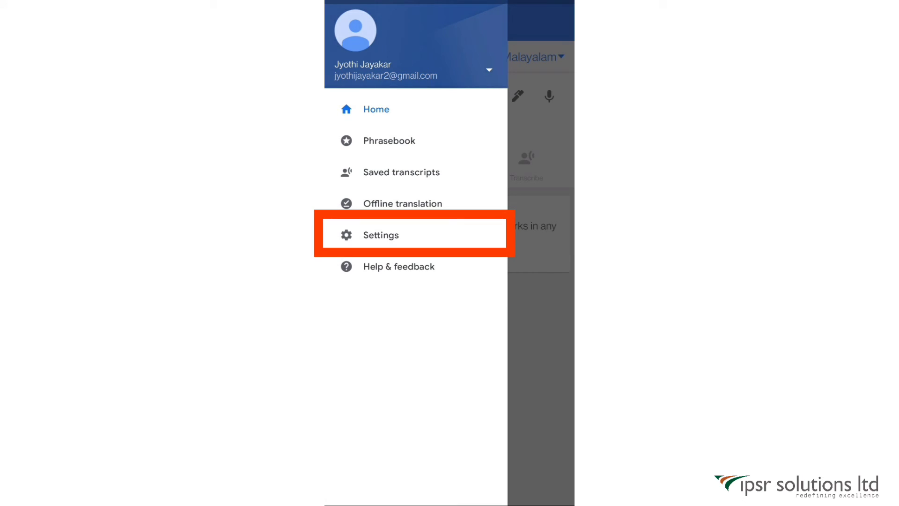
# Step: Enable Tap to Translate in the app's settings
pyautogui.click(459, 236)
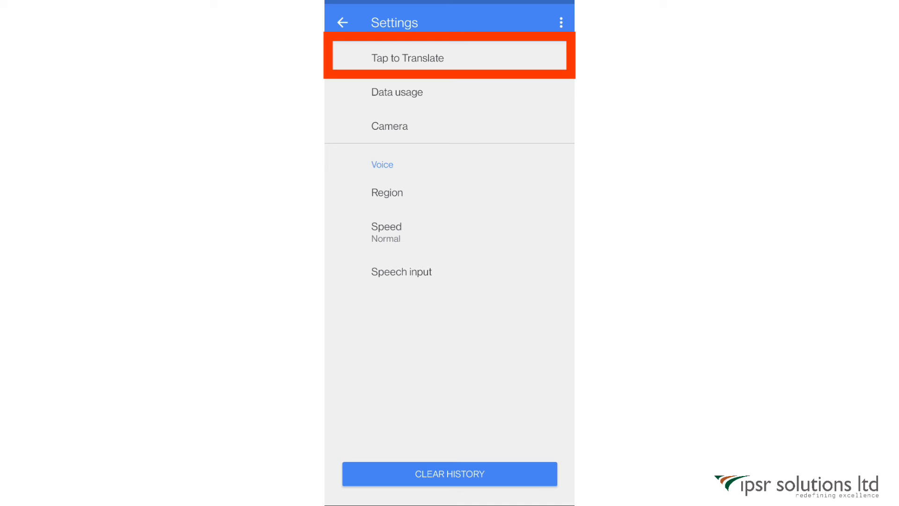
pyautogui.click(381, 57)
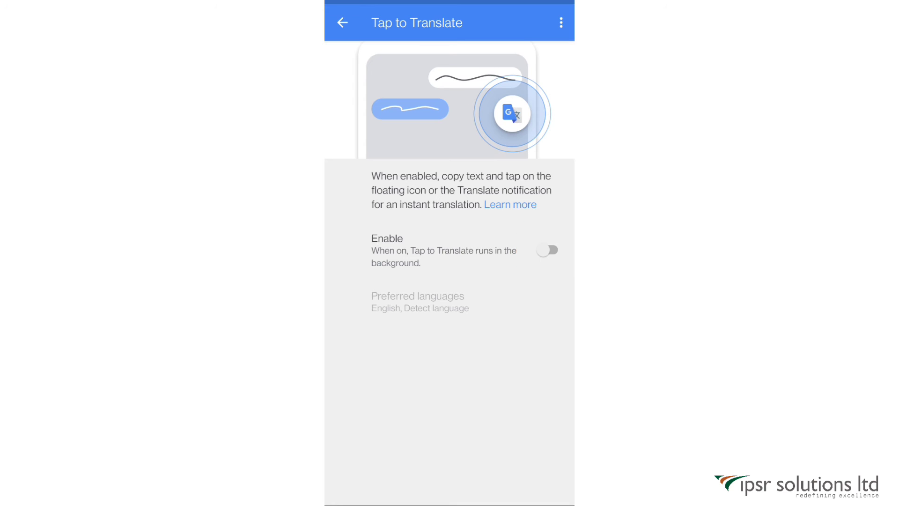
pyautogui.click(548, 250)
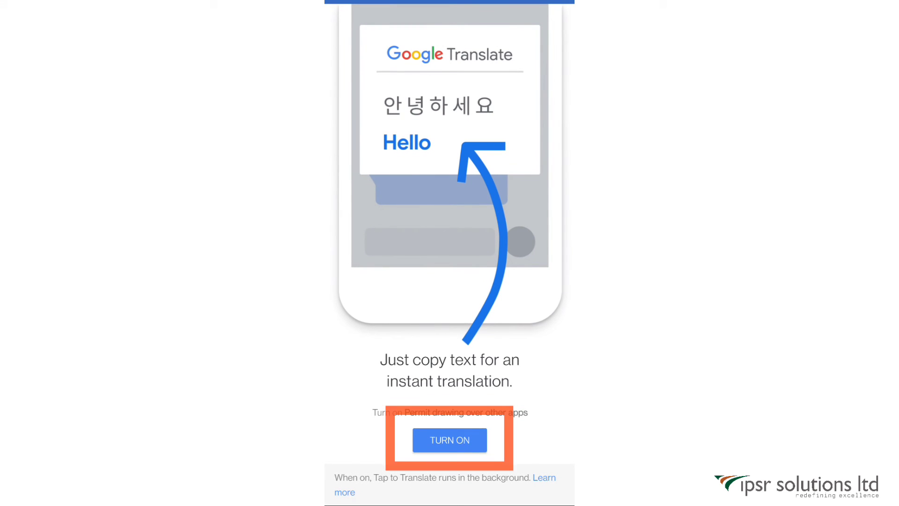
# Step: Allow Translate to display over other apps and return to Tap to Translate settings
pyautogui.click(449, 440)
pyautogui.scroll(-10, 449, 280)
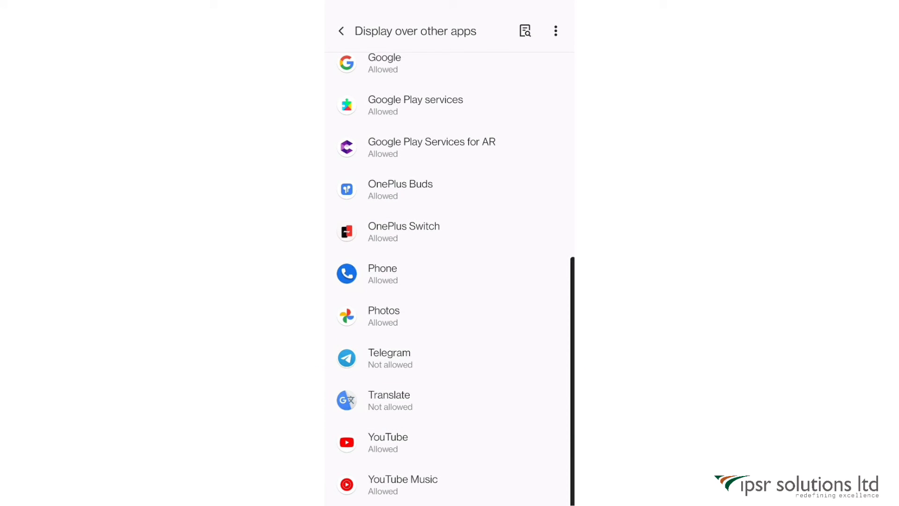
pyautogui.click(454, 397)
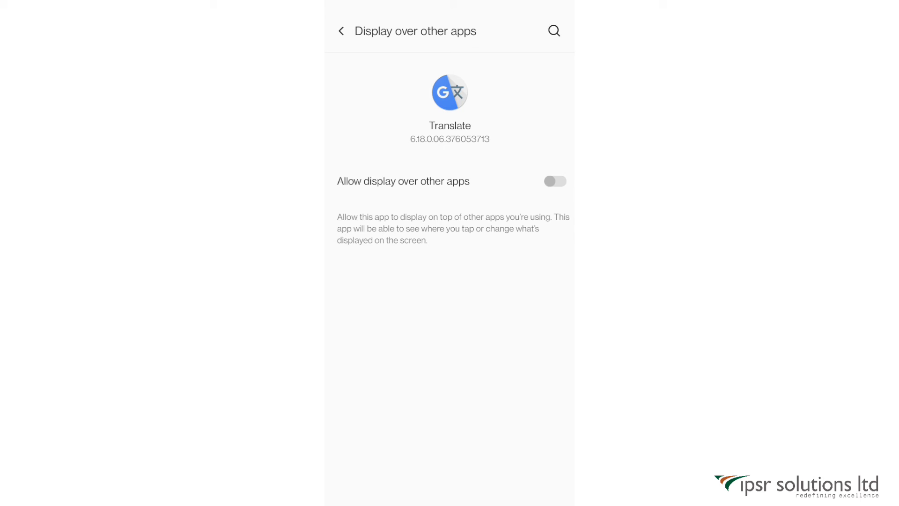
pyautogui.click(555, 181)
pyautogui.click(341, 31)
pyautogui.click(342, 32)
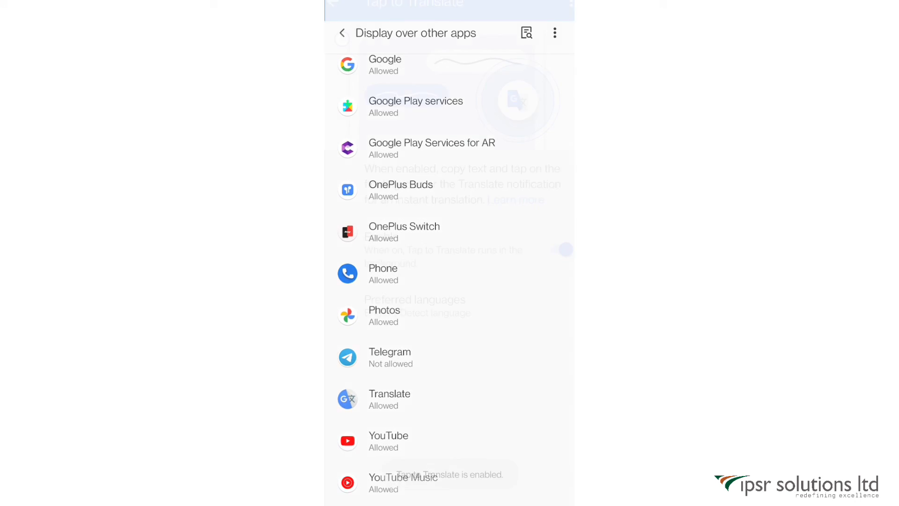
# Step: Browse the voice Region settings without changing anything
pyautogui.press('Escape')
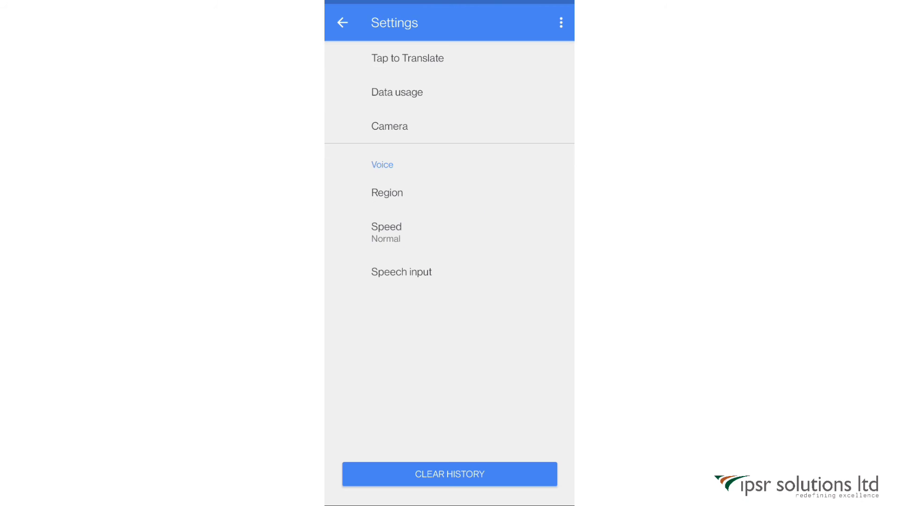
pyautogui.scroll(-2, 351, 148)
pyautogui.click(387, 193)
pyautogui.scroll(-1, 534, 194)
pyautogui.scroll(1, 533, 195)
pyautogui.click(342, 22)
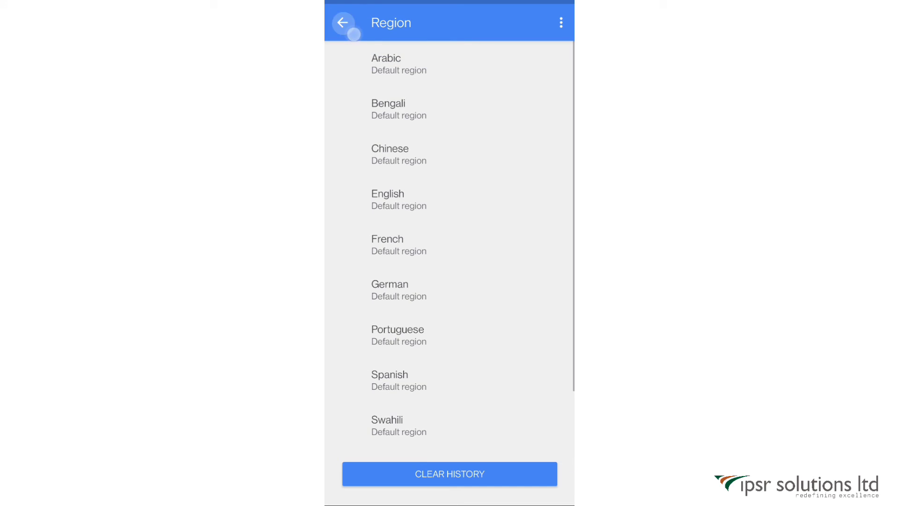
# Step: Preview the Normal speech speed, cancel, and return to the main translation screen
pyautogui.click(386, 229)
pyautogui.click(543, 197)
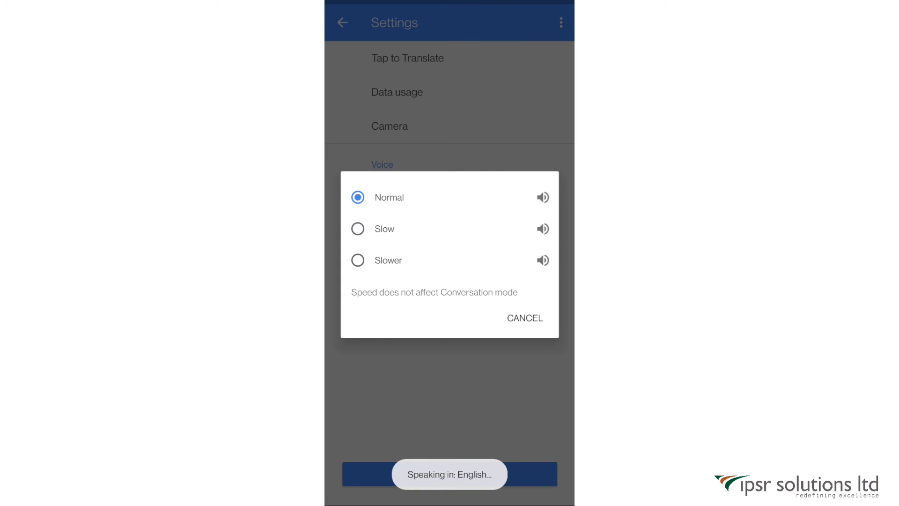
pyautogui.click(525, 317)
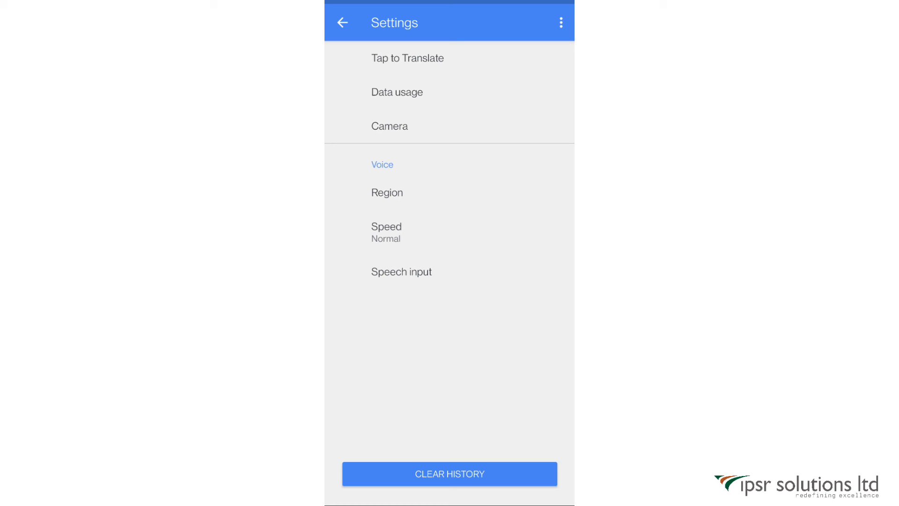
pyautogui.click(342, 22)
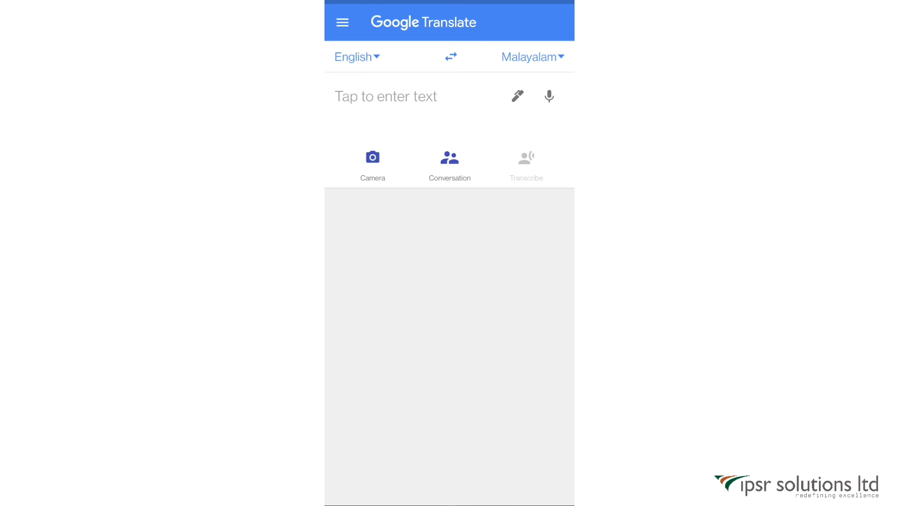
# Step: Open the WhatsApp chat and copy the 'Thanks for your enquiry.' message
pyautogui.press('super')
pyautogui.click(539, 375)
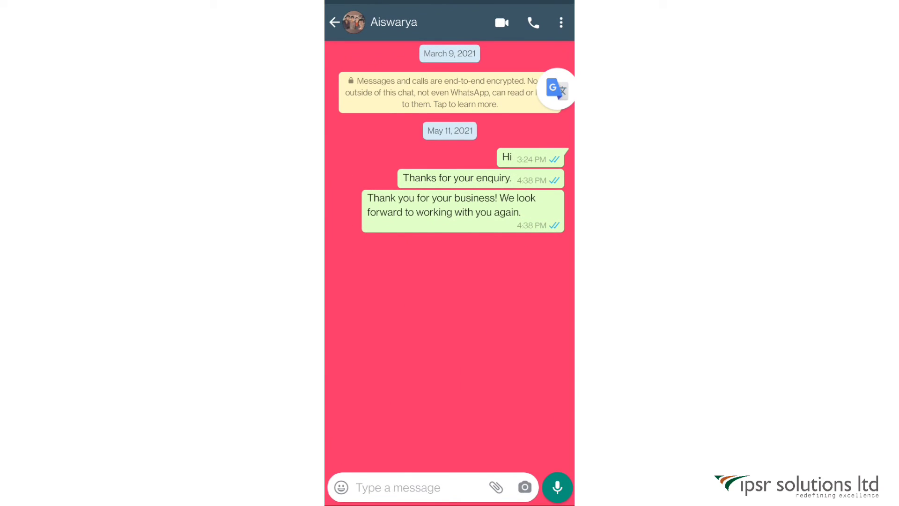
pyautogui.moveTo(557, 89); pyautogui.dragTo(517, 99)
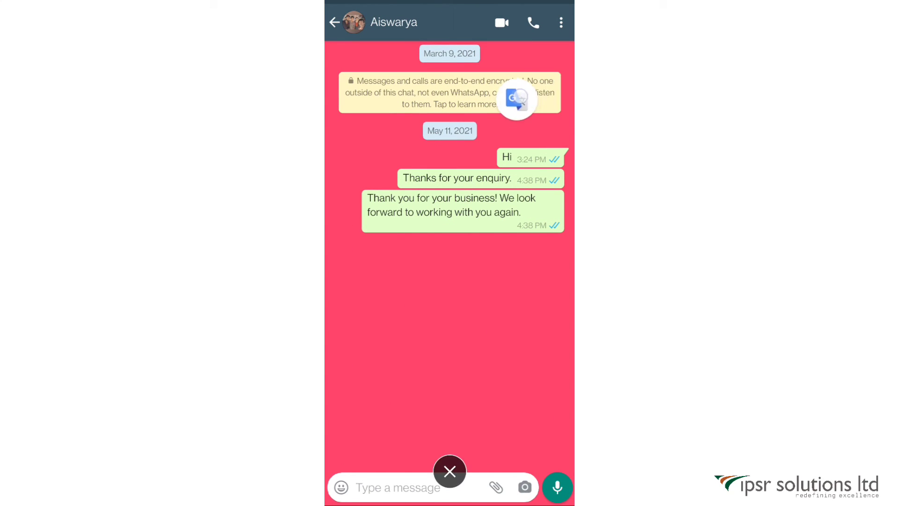
pyautogui.click(459, 173)
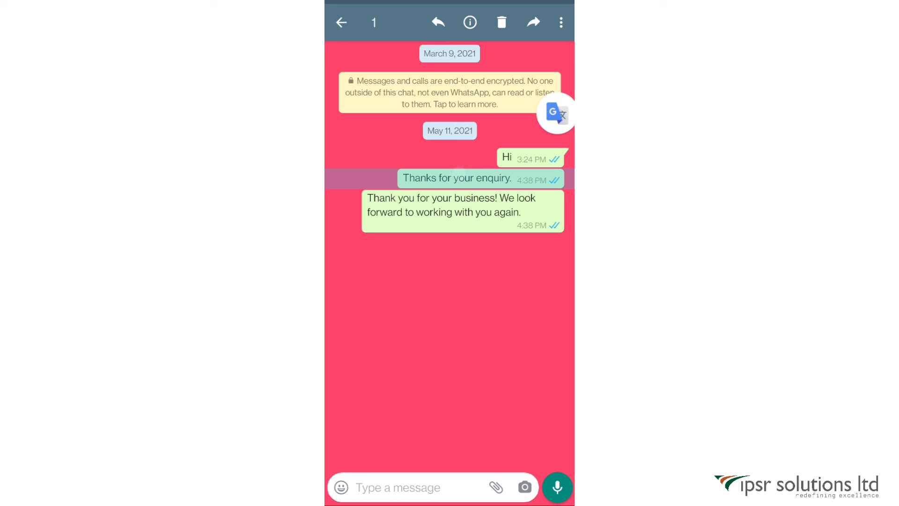
pyautogui.click(561, 22)
pyautogui.click(518, 54)
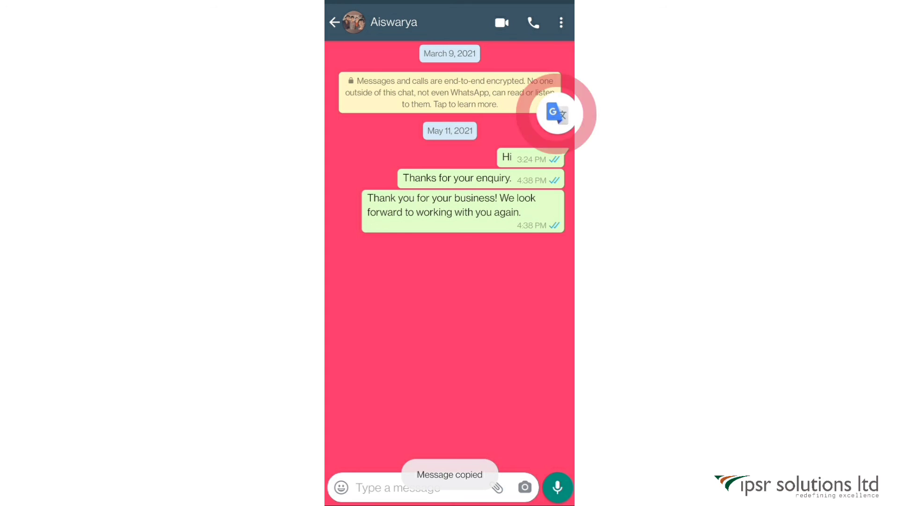
# Step: Translate the copied message into Malayalam in the Tap to Translate popup
pyautogui.moveTo(557, 107); pyautogui.dragTo(557, 106)
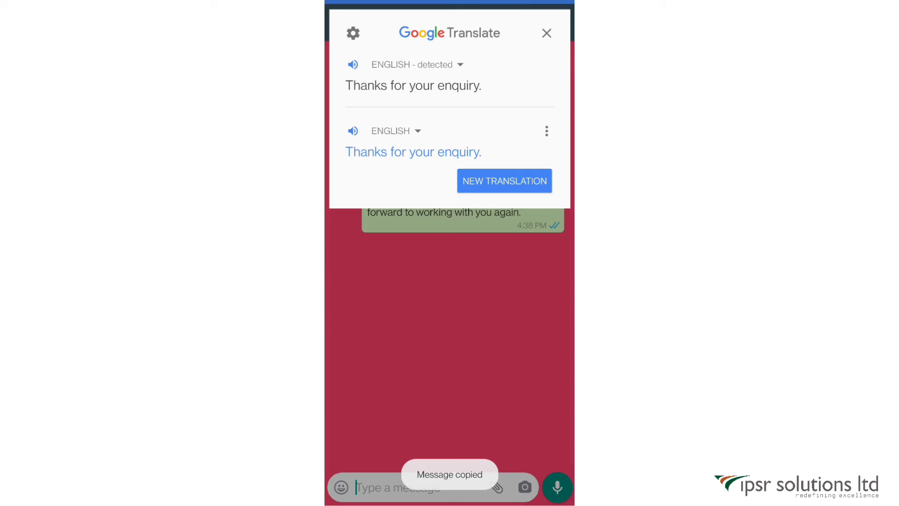
pyautogui.click(391, 131)
pyautogui.click(475, 155)
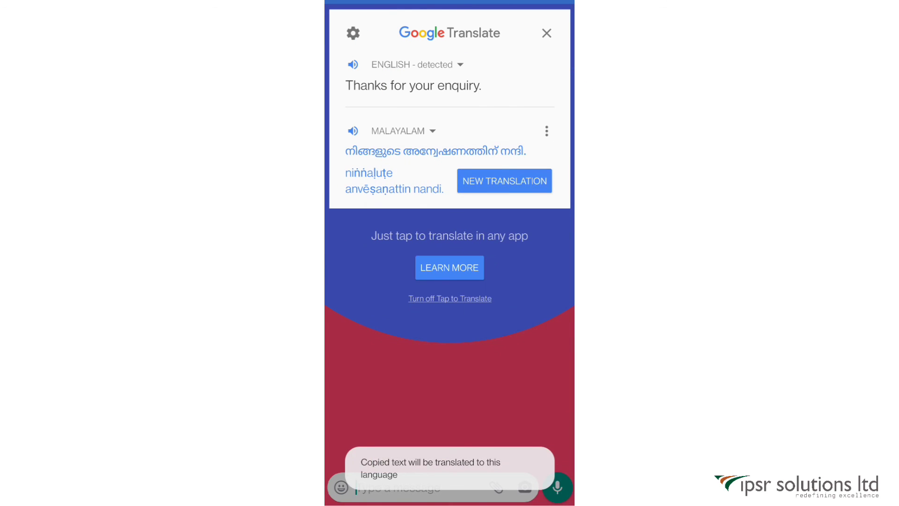
pyautogui.moveTo(557, 147); pyautogui.dragTo(557, 224)
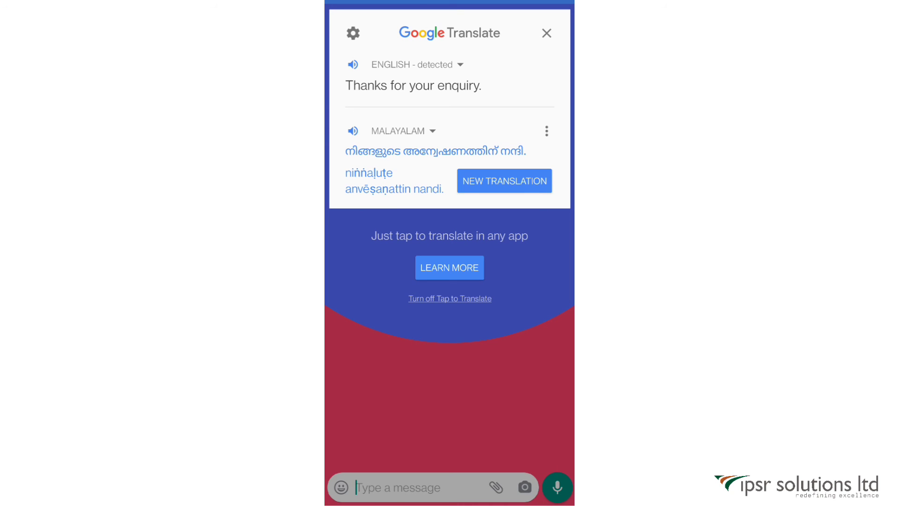
pyautogui.click(546, 32)
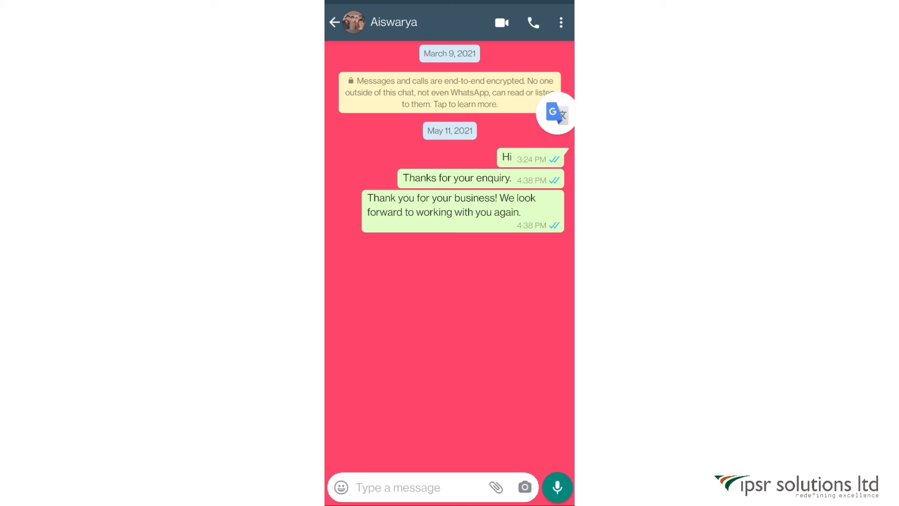
pyautogui.click(462, 206)
pyautogui.click(559, 22)
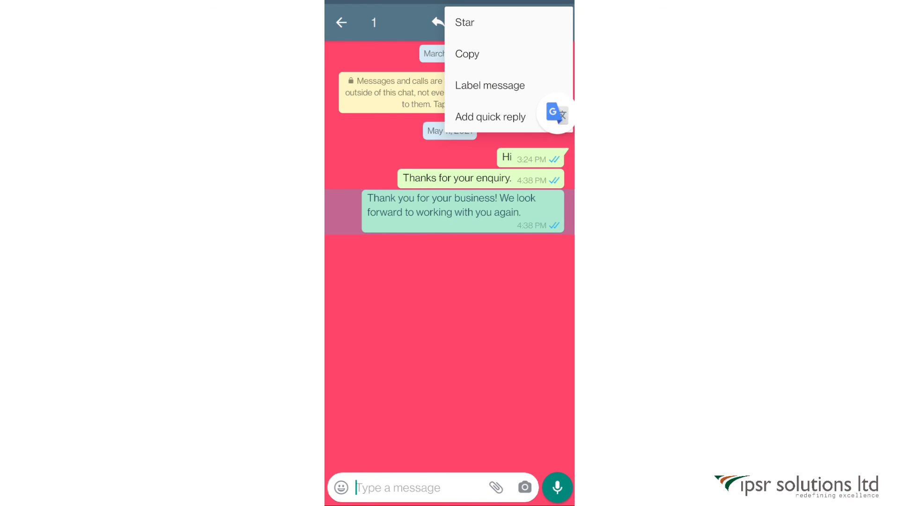
pyautogui.click(519, 58)
pyautogui.click(557, 113)
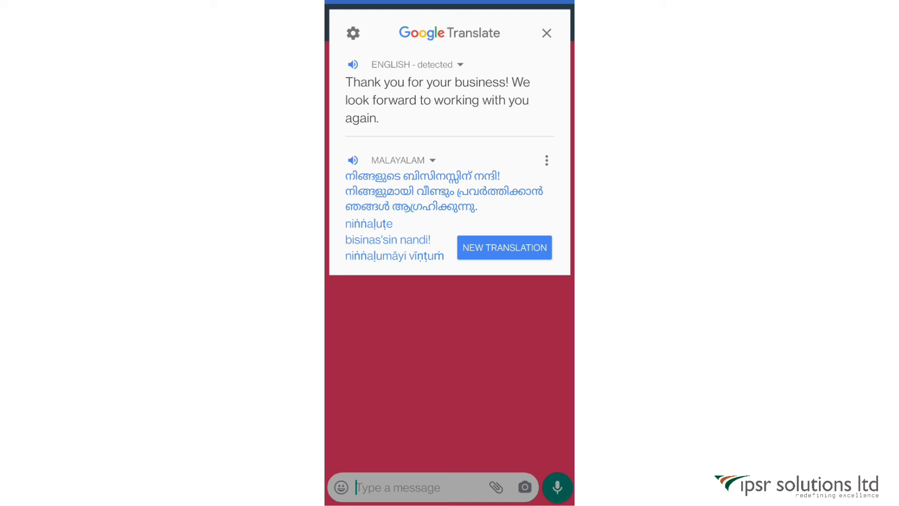
pyautogui.click(546, 33)
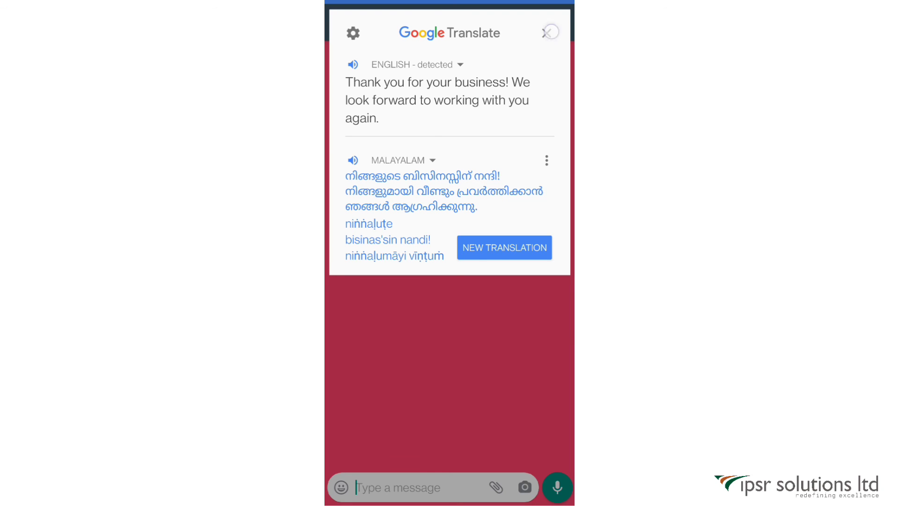